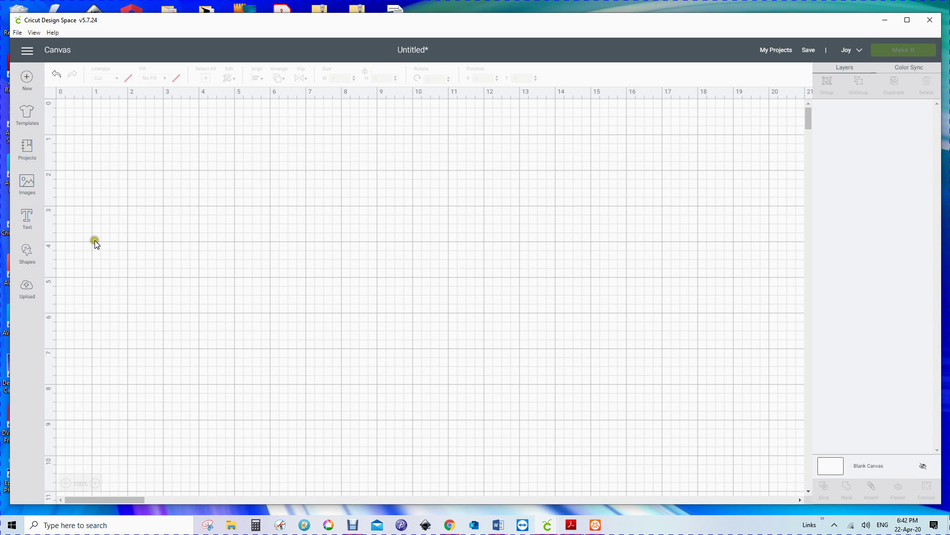
Insert the first uploaded Aotearoa map image from the uploads library onto the canvas
{"action": "left_click", "coordinate": [27, 287]}
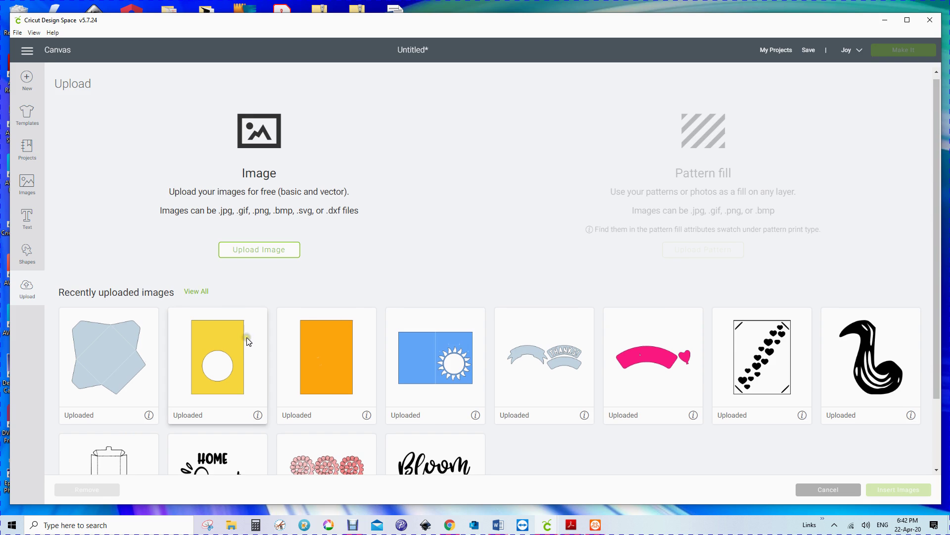
{"action": "scroll", "coordinate": [246, 338], "scroll_direction": "down", "scroll_amount": 2}
{"action": "scroll", "coordinate": [247, 337], "scroll_direction": "up", "scroll_amount": 2}
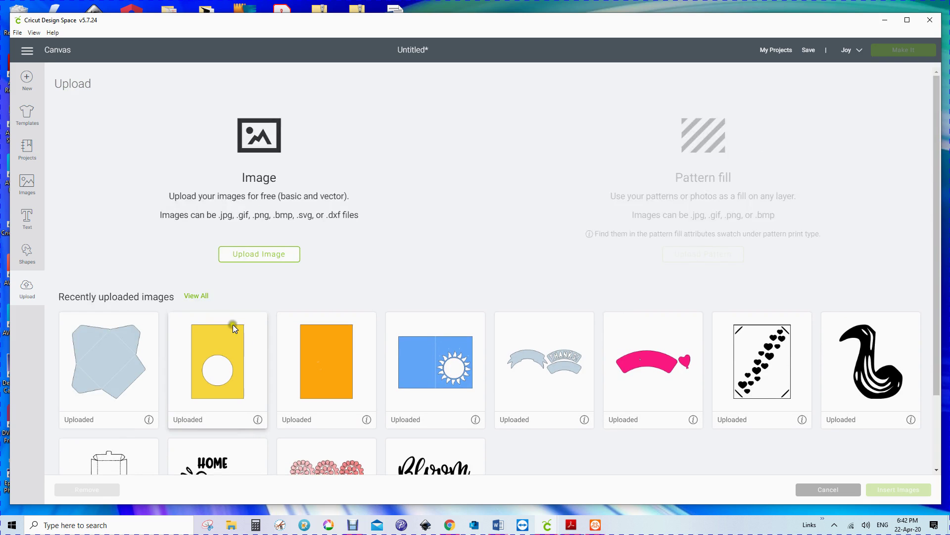
{"action": "left_click", "coordinate": [197, 296]}
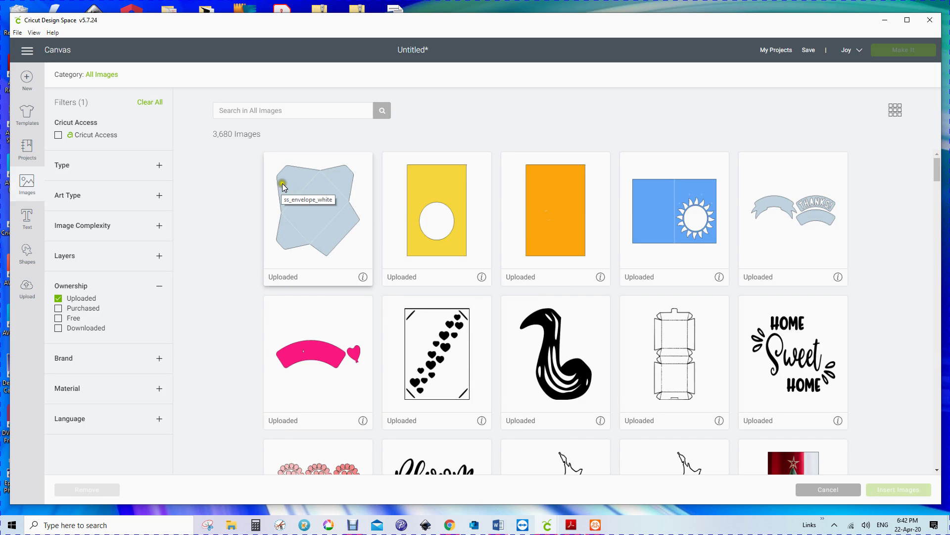
{"action": "scroll", "coordinate": [578, 262], "scroll_direction": "down", "scroll_amount": 4}
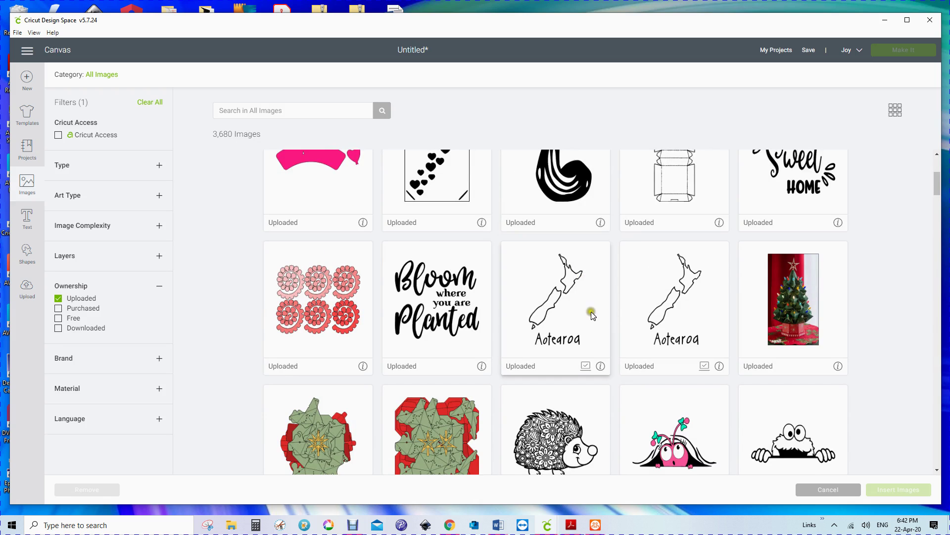
{"action": "left_click", "coordinate": [561, 303]}
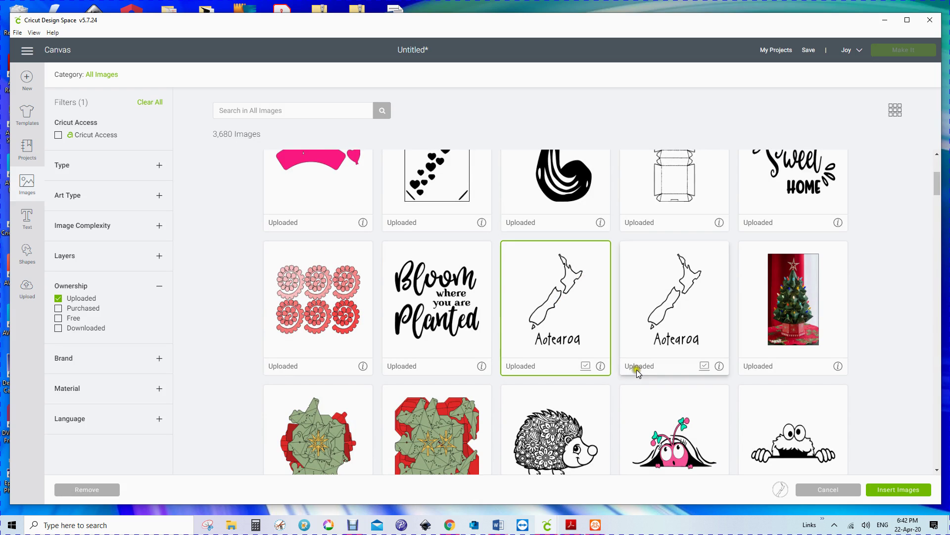
{"action": "left_click", "coordinate": [894, 490]}
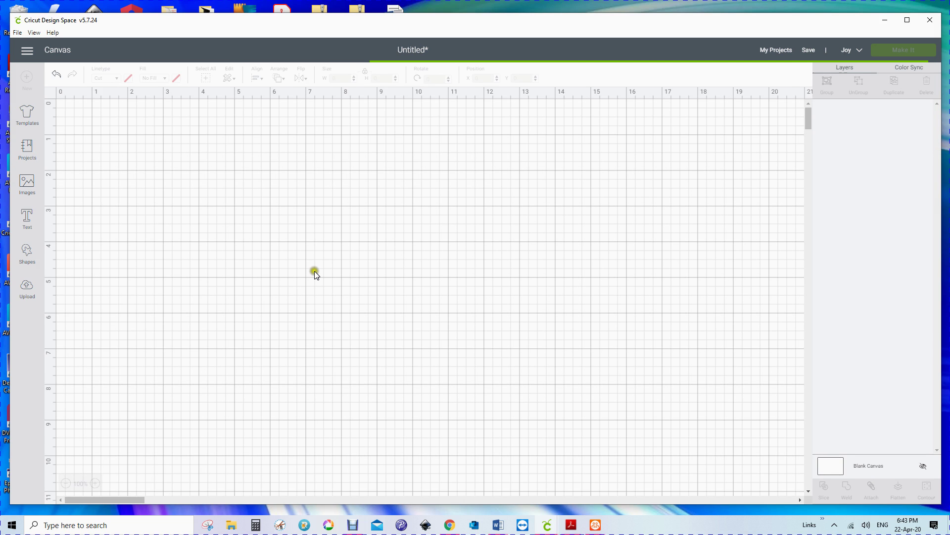
Move the 6.155 × 9.686 in Aotearoa map up and left so its text shows
{"action": "left_click", "coordinate": [328, 300]}
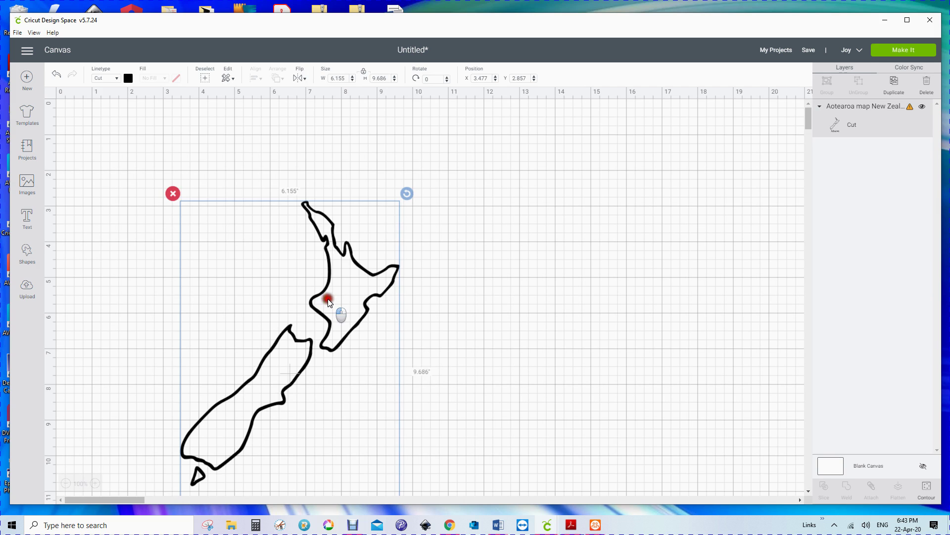
{"action": "left_click_drag", "start_coordinate": [328, 300], "coordinate": [330, 257]}
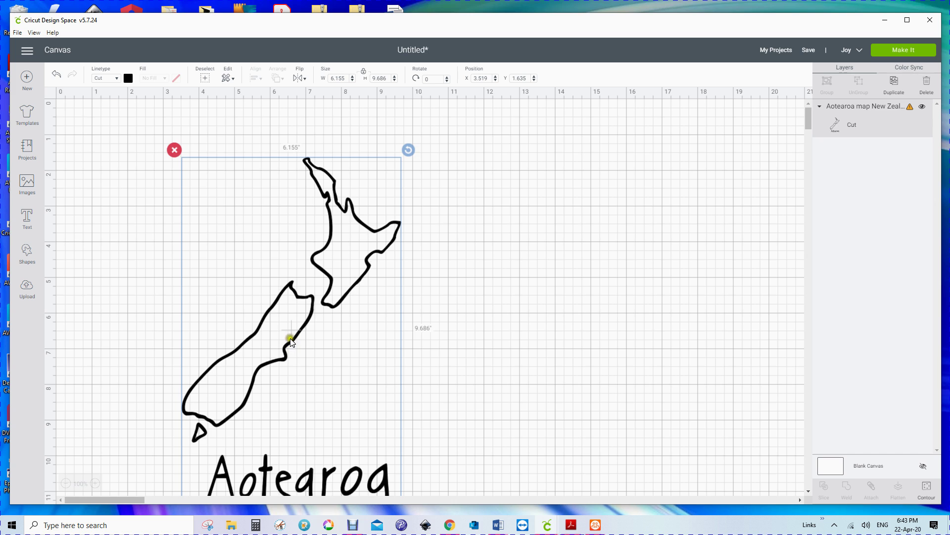
{"action": "left_click_drag", "start_coordinate": [288, 335], "coordinate": [275, 307]}
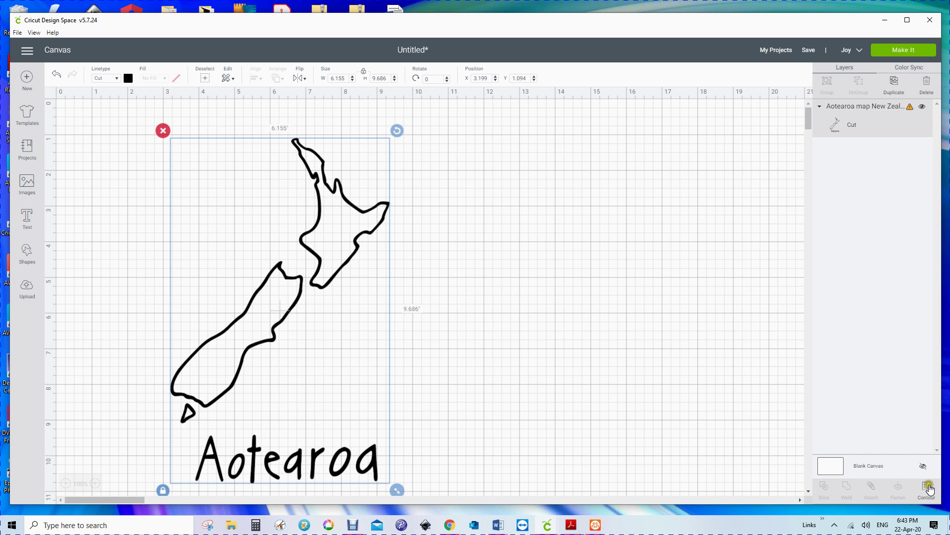
Hide the inner contours of the North Island, South Island and small southern island
{"action": "left_click", "coordinate": [928, 490]}
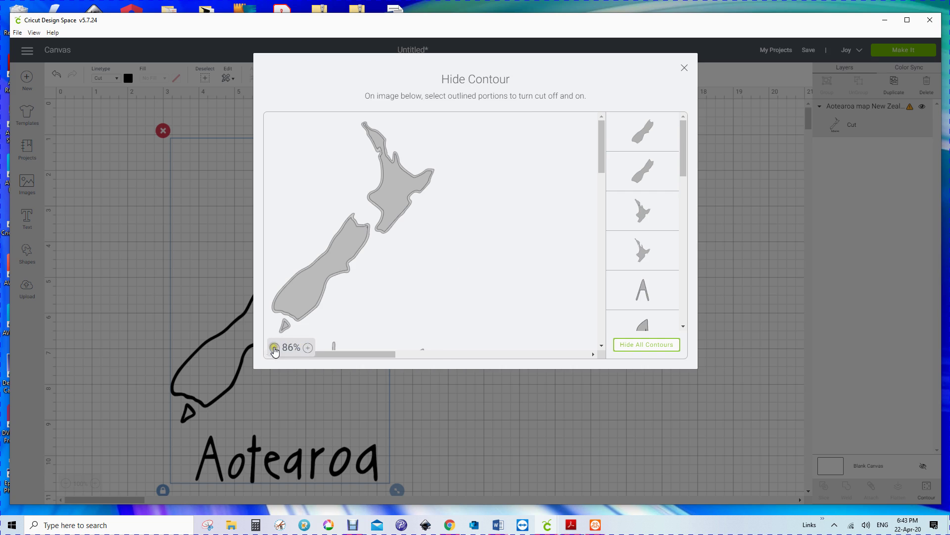
{"action": "left_click", "coordinate": [275, 348]}
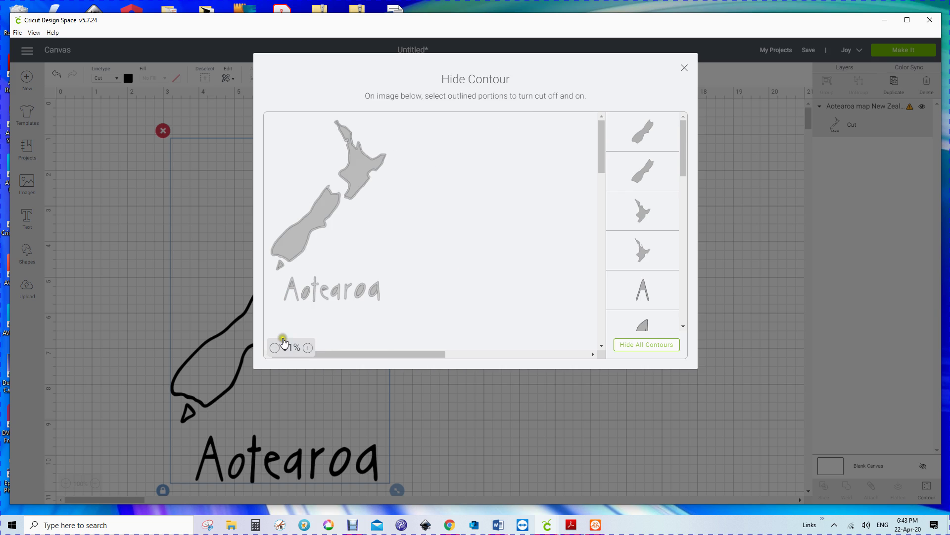
{"action": "left_click", "coordinate": [304, 348]}
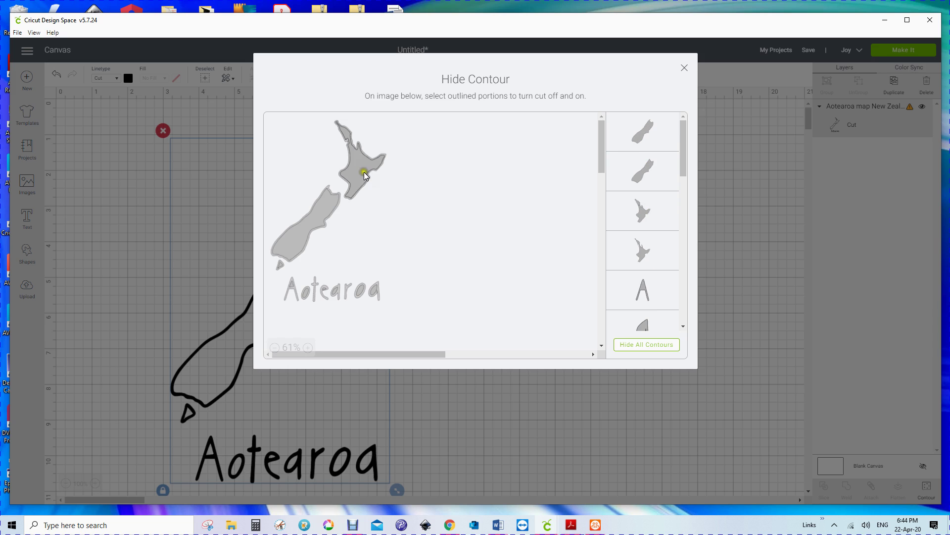
{"action": "left_click", "coordinate": [307, 347]}
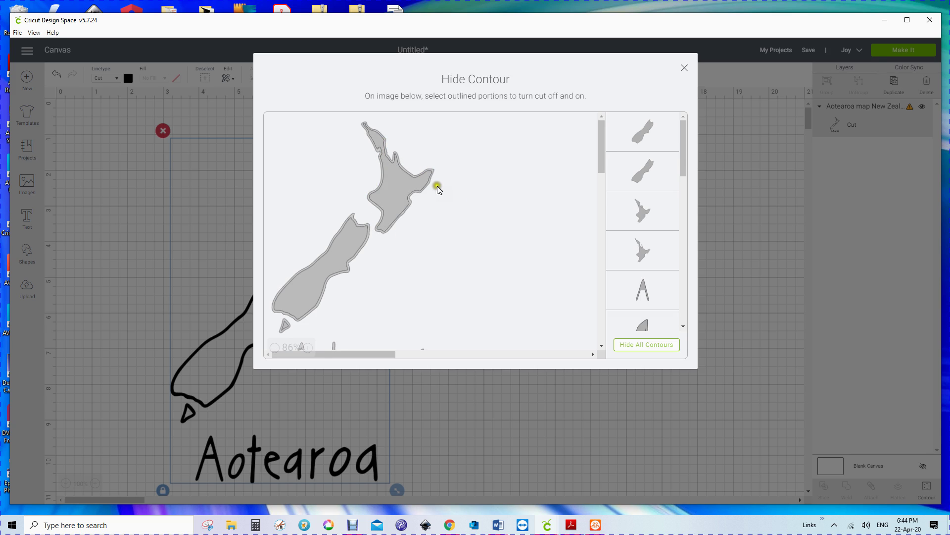
{"action": "left_click", "coordinate": [391, 189]}
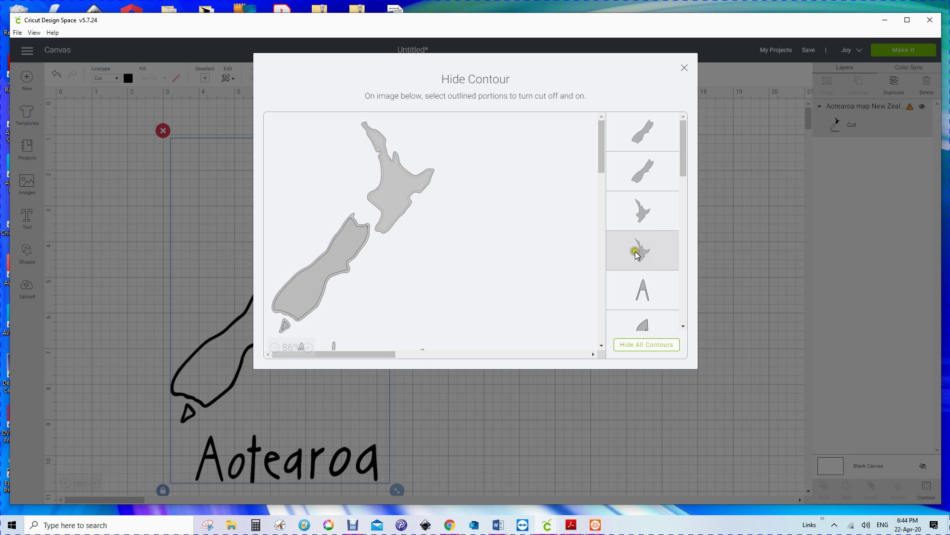
{"action": "left_click", "coordinate": [348, 245]}
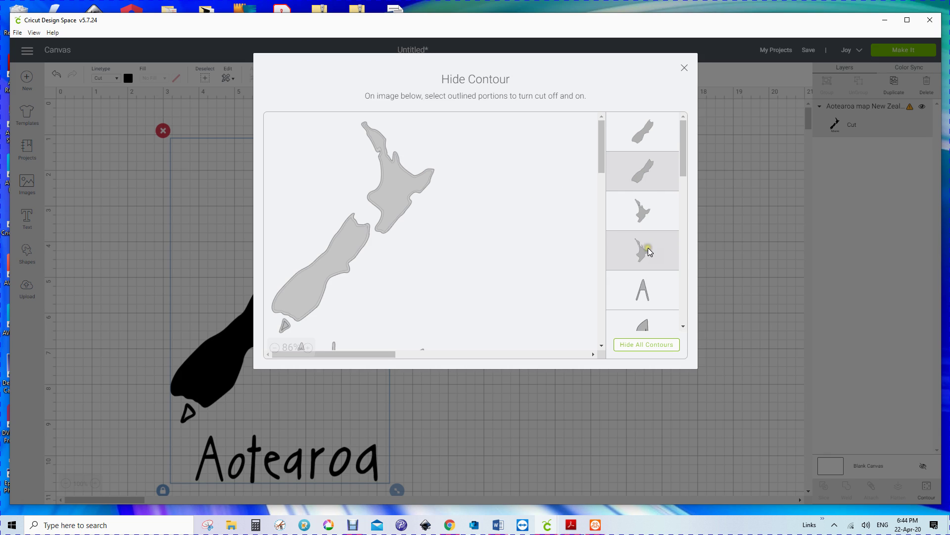
{"action": "scroll", "coordinate": [655, 222], "scroll_direction": "down", "scroll_amount": 6}
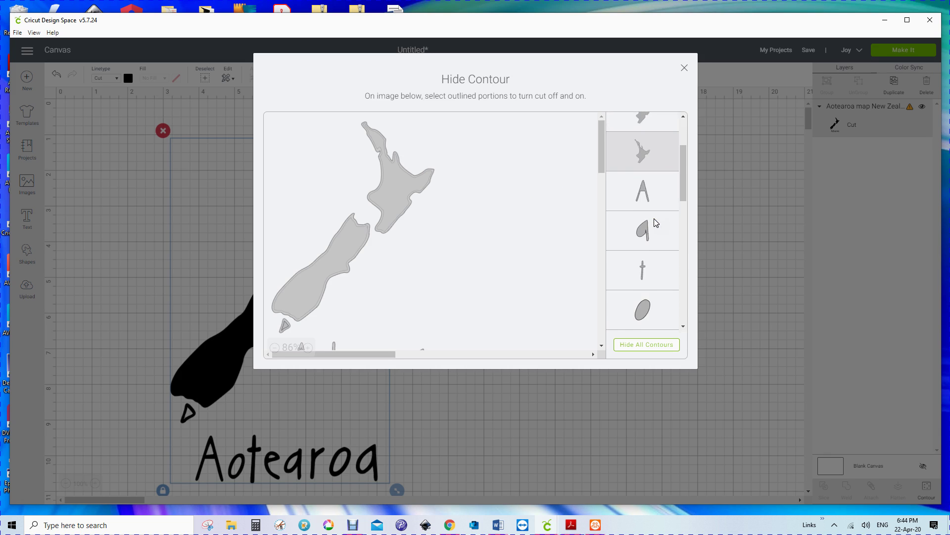
{"action": "scroll", "coordinate": [655, 229], "scroll_direction": "down", "scroll_amount": 5}
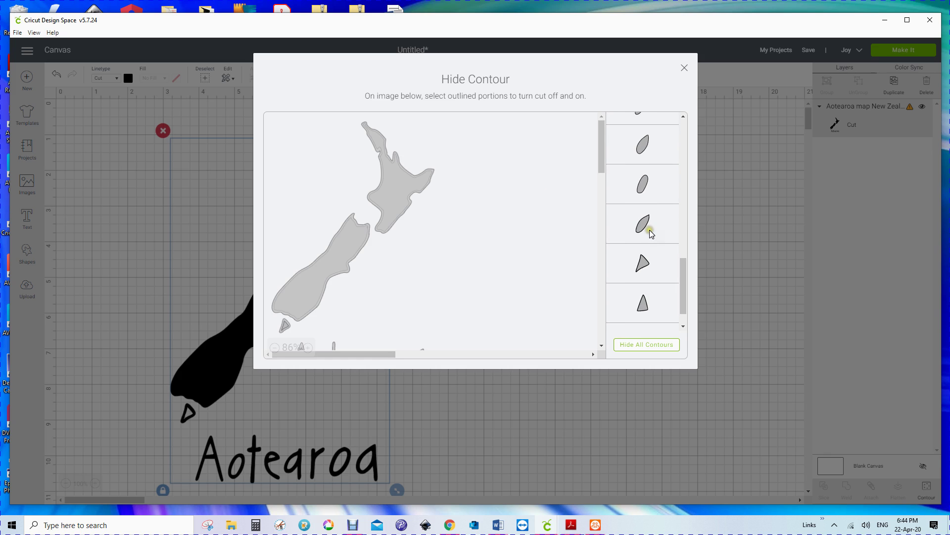
{"action": "left_click", "coordinate": [285, 328]}
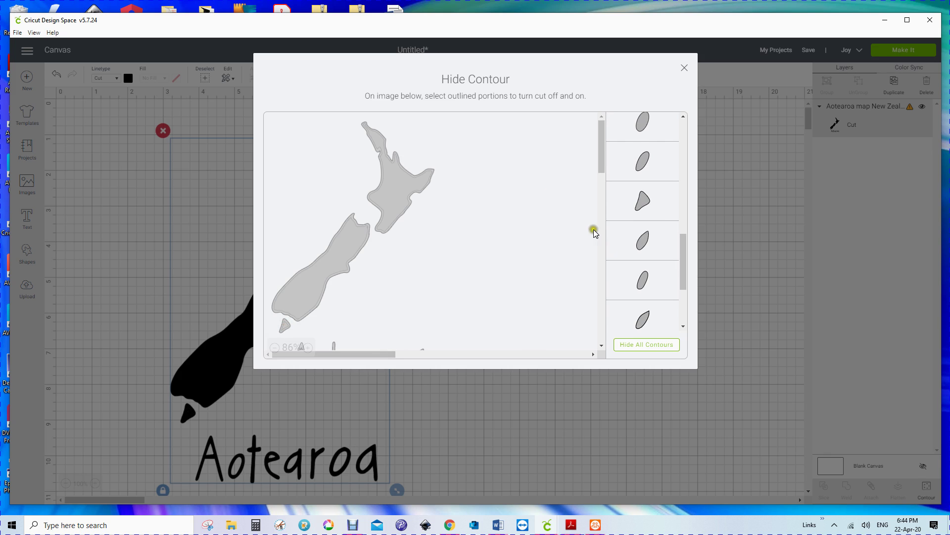
{"action": "scroll", "coordinate": [629, 241], "scroll_direction": "down", "scroll_amount": 3}
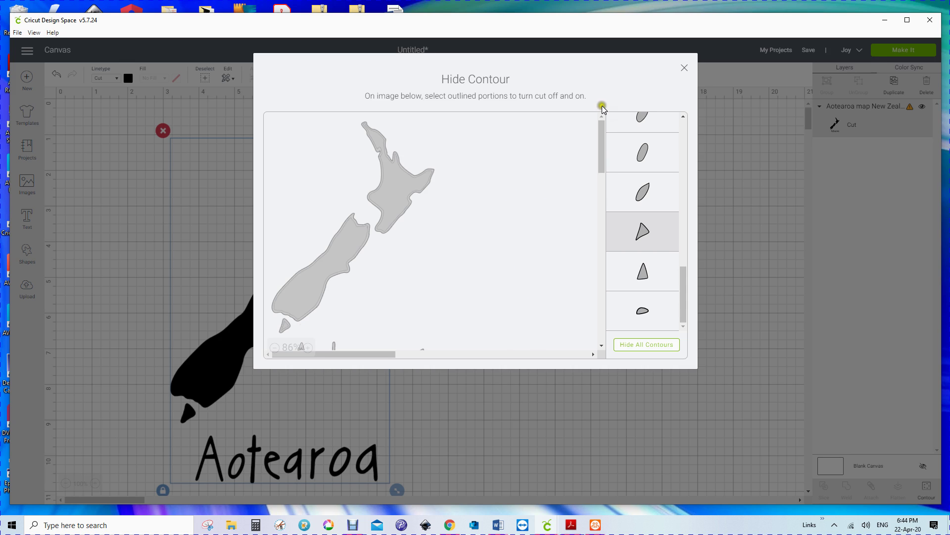
{"action": "left_click", "coordinate": [685, 66]}
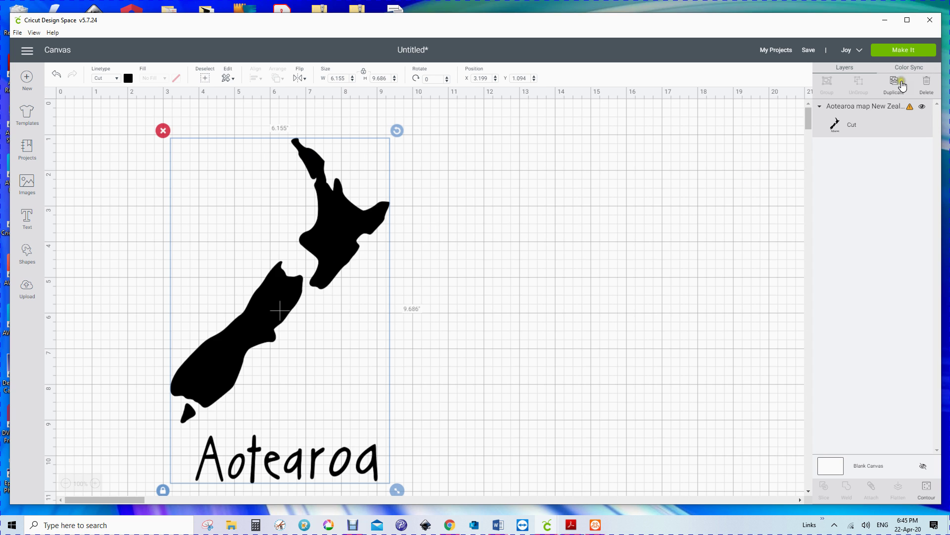
Duplicate the black map and move the copy to the right of the original
{"action": "left_click", "coordinate": [894, 82]}
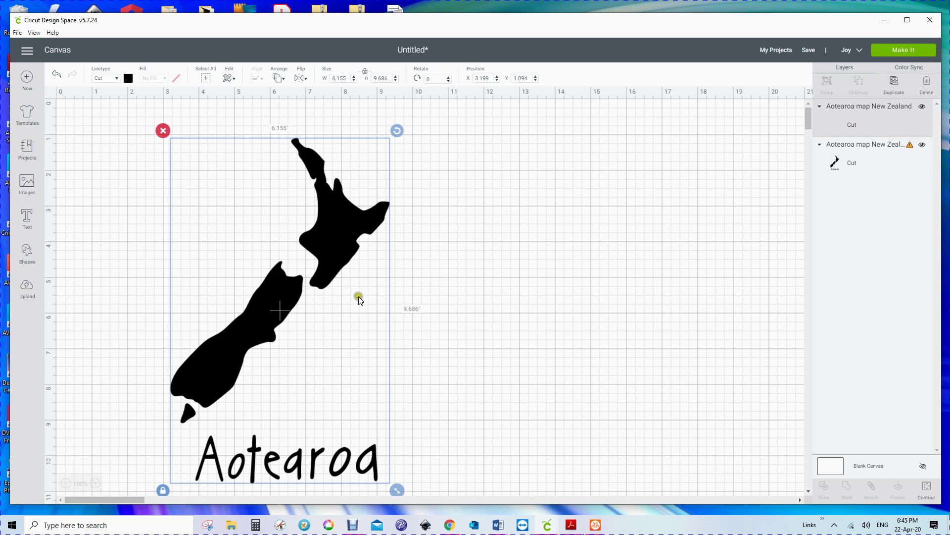
{"action": "left_click_drag", "start_coordinate": [346, 298], "coordinate": [609, 262]}
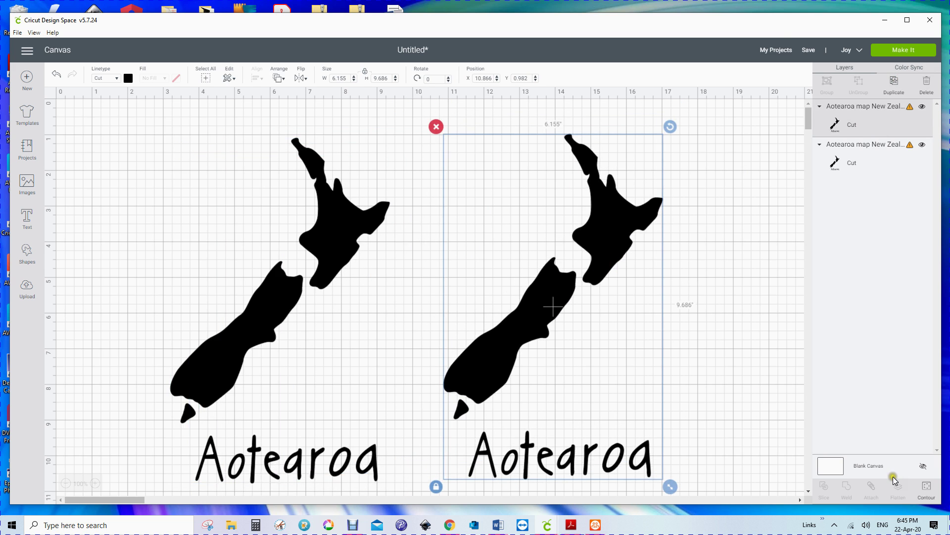
{"action": "left_click", "coordinate": [927, 485]}
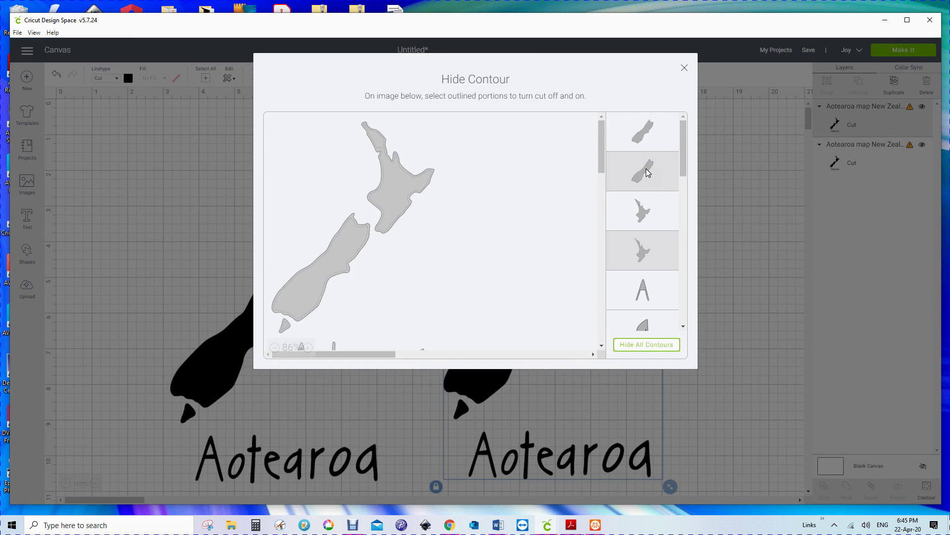
On the copy, hide the outer outlines of all three islands, keeping only their inner shapes
{"action": "left_click", "coordinate": [646, 127]}
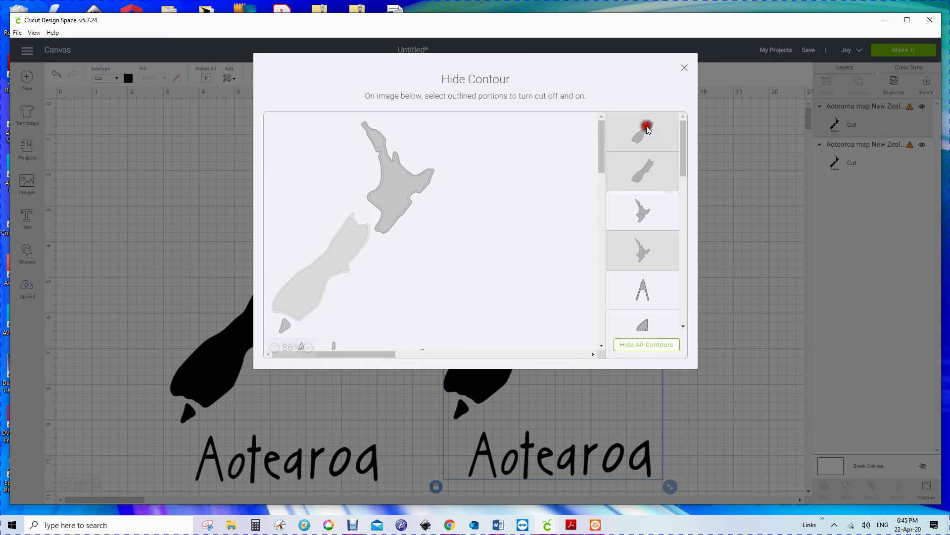
{"action": "left_click", "coordinate": [645, 171]}
{"action": "left_click", "coordinate": [657, 243]}
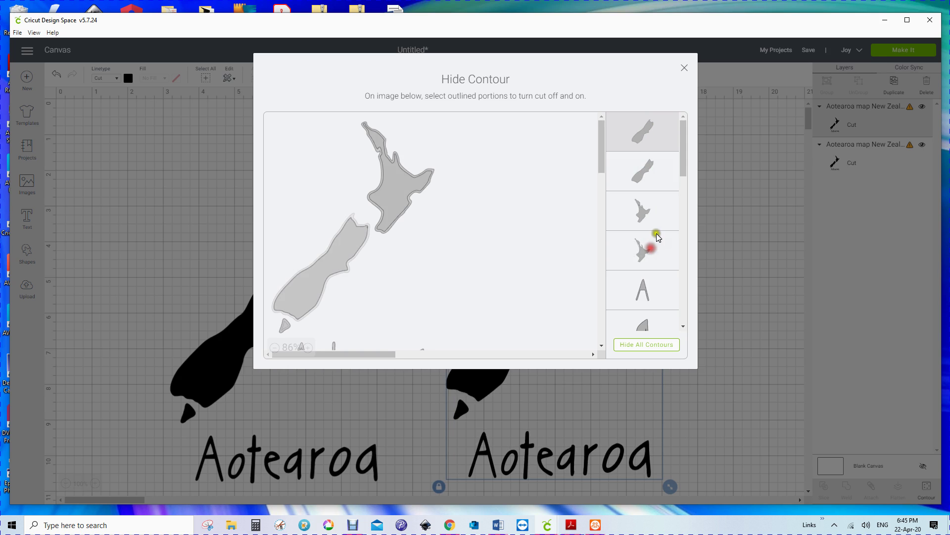
{"action": "left_click", "coordinate": [646, 206]}
{"action": "left_click_drag", "start_coordinate": [683, 171], "coordinate": [706, 315]}
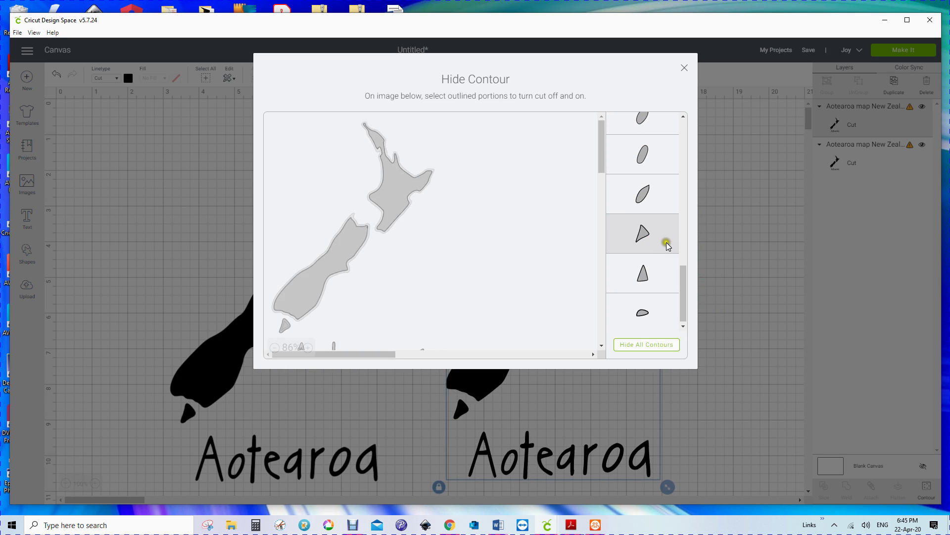
{"action": "left_click", "coordinate": [286, 328]}
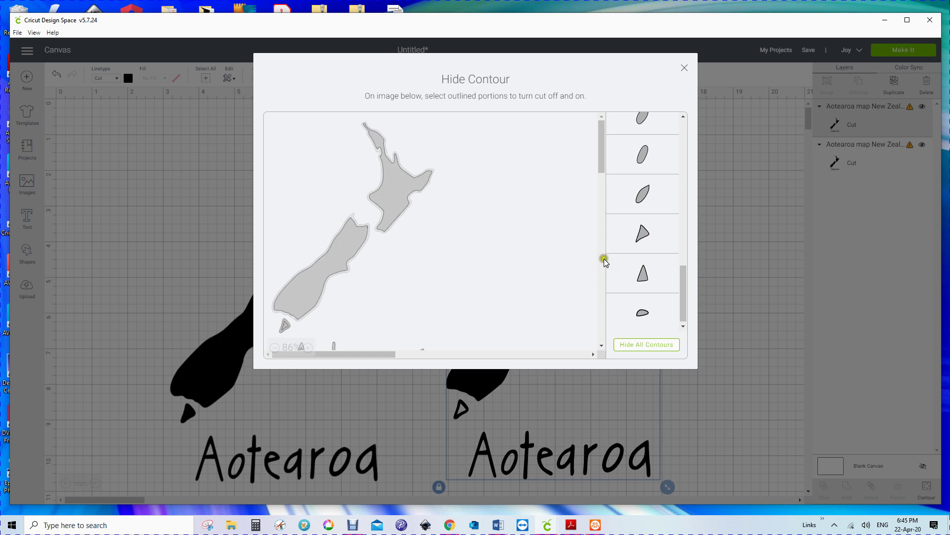
{"action": "left_click", "coordinate": [292, 330]}
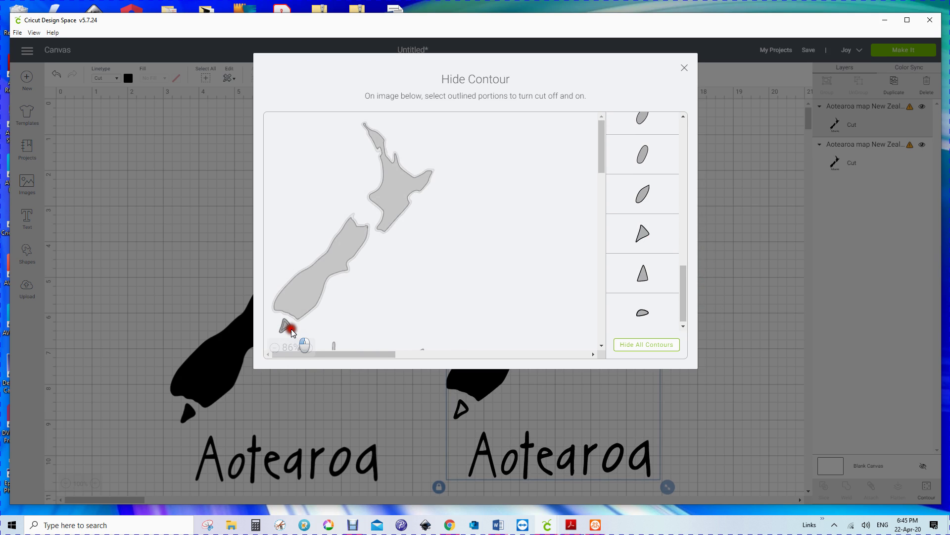
{"action": "left_click", "coordinate": [683, 67]}
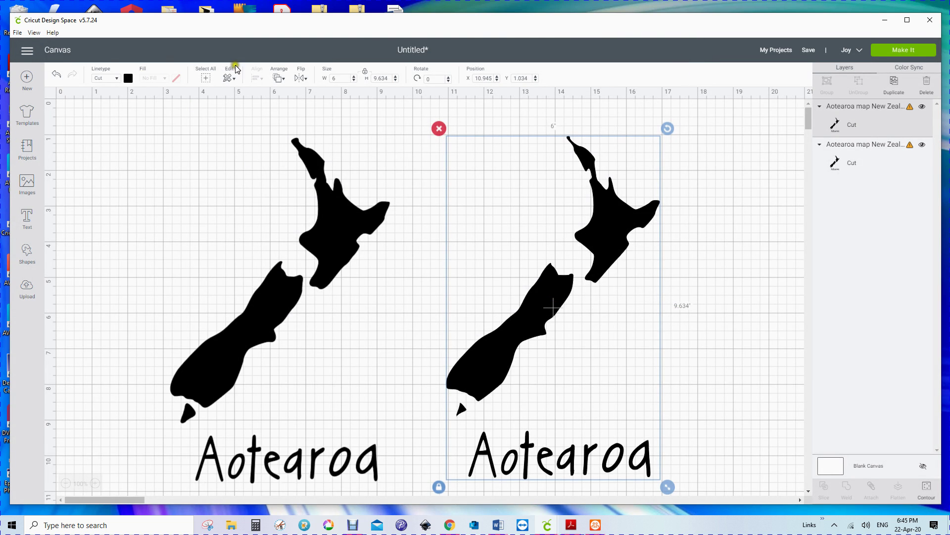
Colour the 6 in copy light yellow and layer it over the black map
{"action": "left_click", "coordinate": [130, 80]}
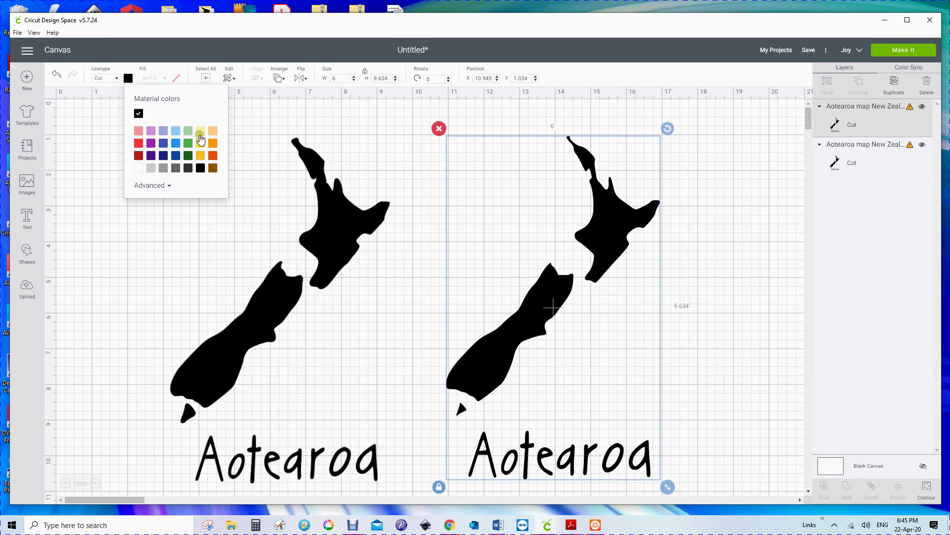
{"action": "left_click", "coordinate": [200, 132]}
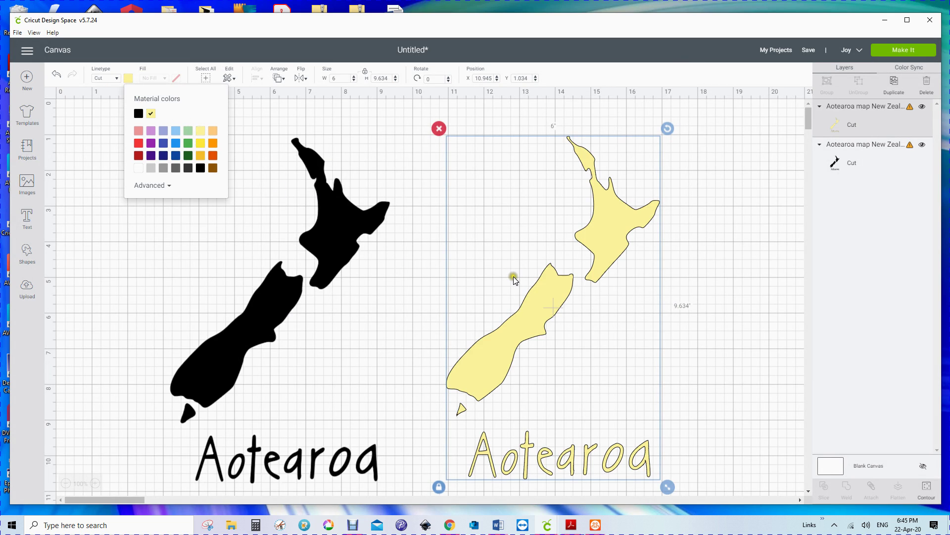
{"action": "left_click_drag", "start_coordinate": [548, 302], "coordinate": [274, 303]}
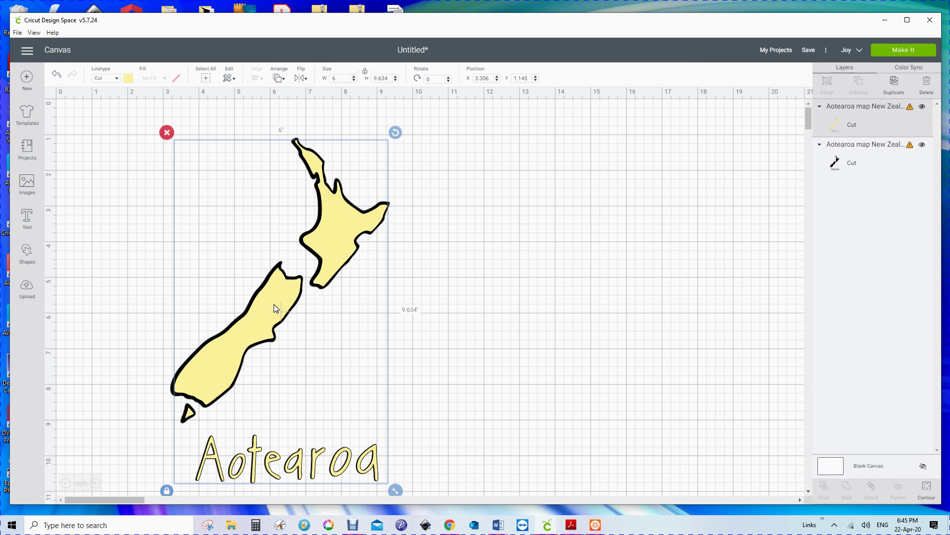